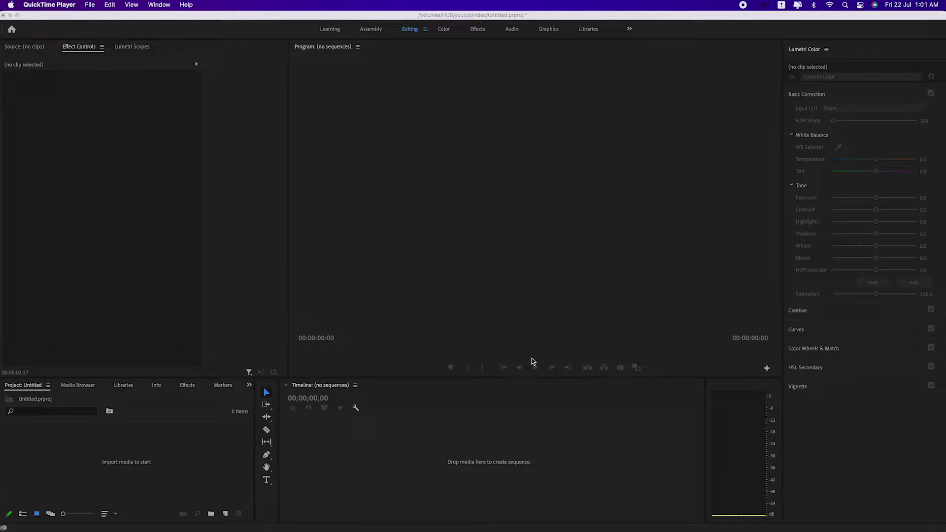
Make Premiere Pro the active application, showing its empty Untitled project in the Editing workspace
left_click(162, 459)
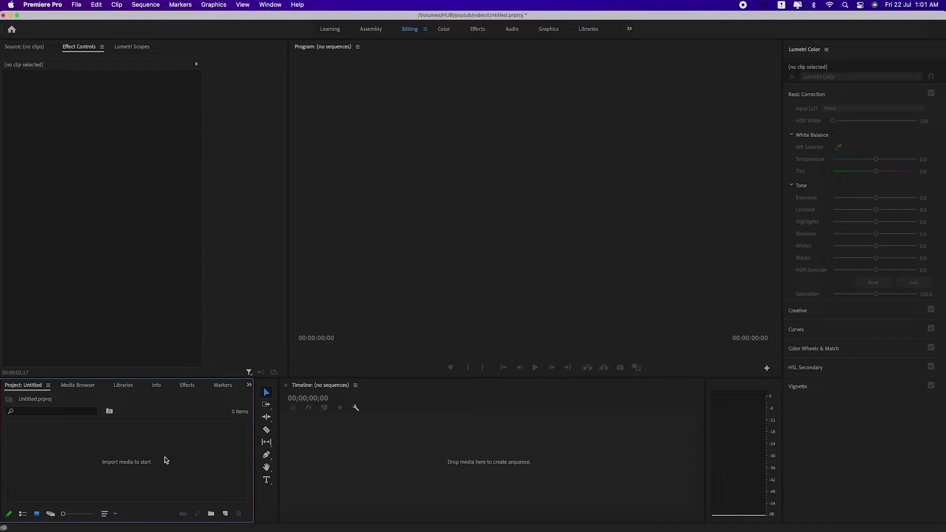
Import DSC_9321.MOV from the video folder and open it in the Source monitor
double_click(162, 460)
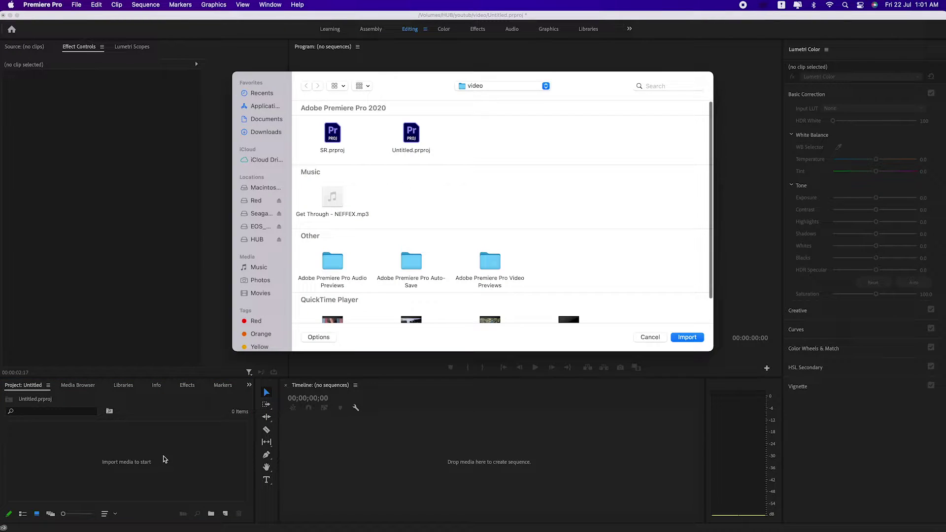
scroll(505, 277, "down", 2)
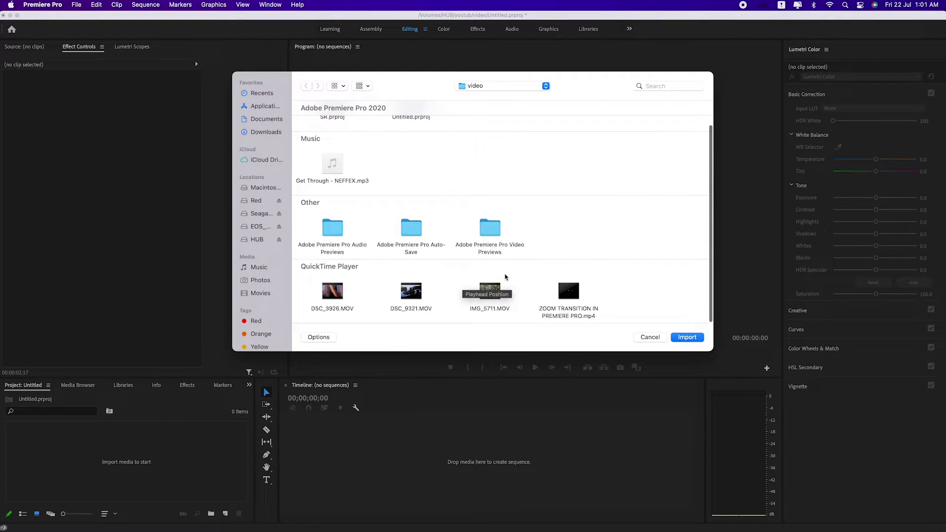
left_click(416, 298)
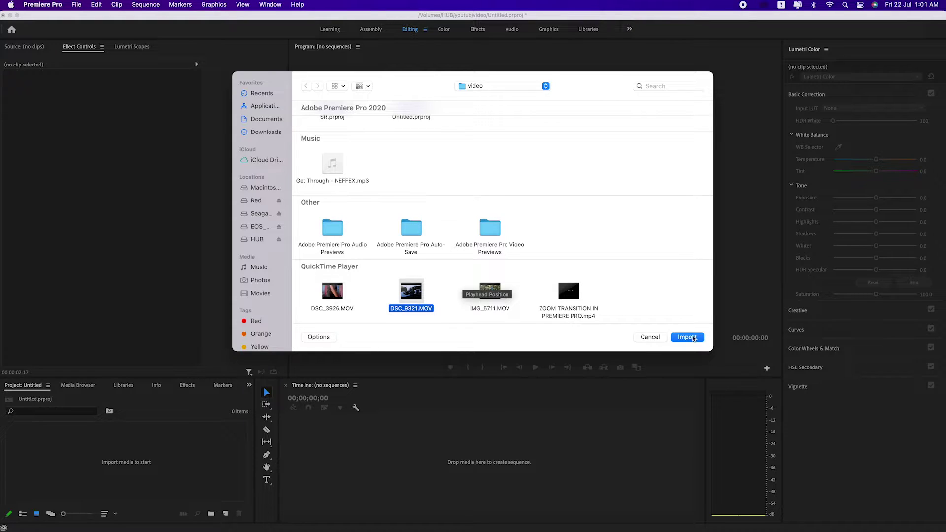
left_click(694, 338)
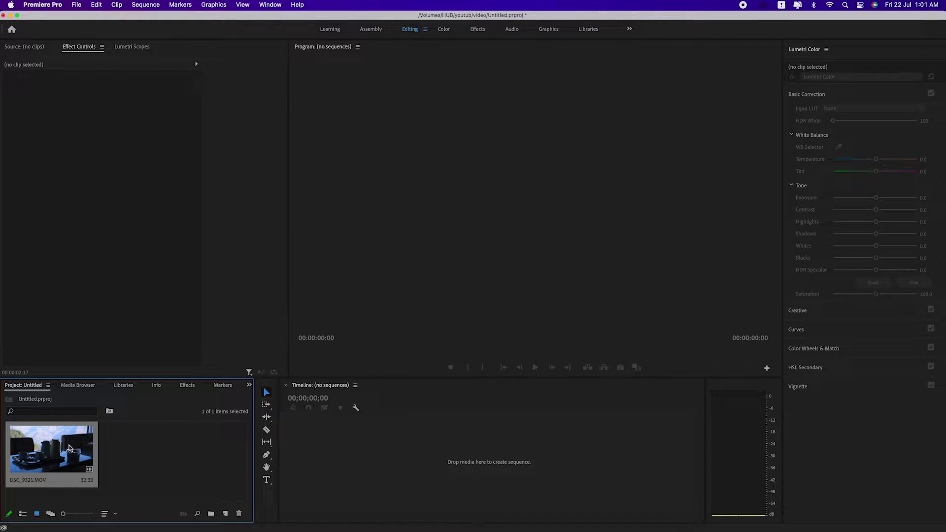
double_click(69, 448)
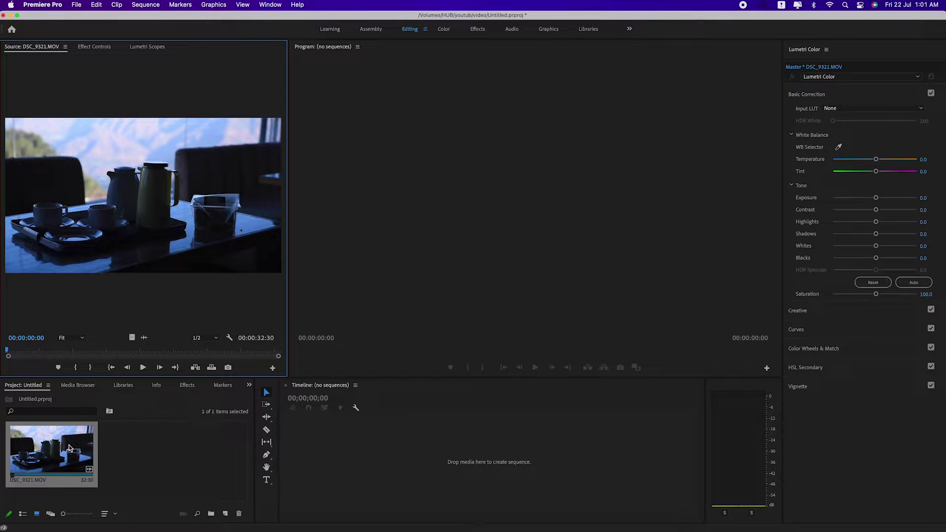
Set an out point near six seconds on DSC_9321.MOV, place video only in a new sequence, and play it
left_click(143, 367)
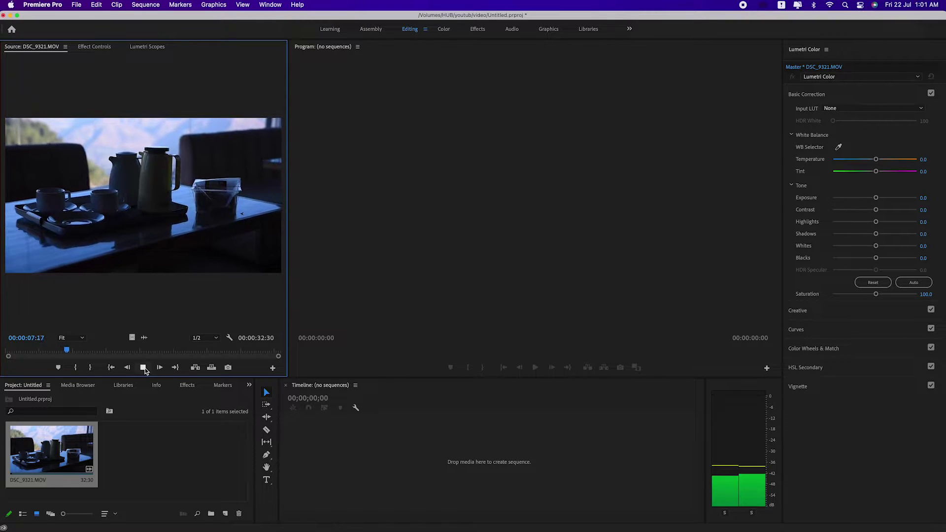
left_click(138, 351)
mouse_move(137, 352)
left_mouse_down()
mouse_move(51, 361)
mouse_move(64, 360)
left_mouse_up()
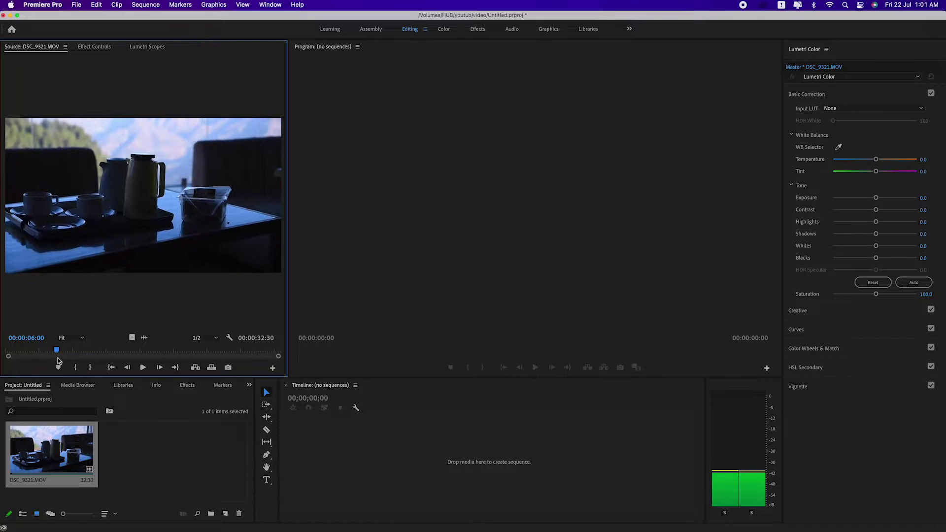
left_click(90, 367)
left_click_drag(132, 337, 345, 456)
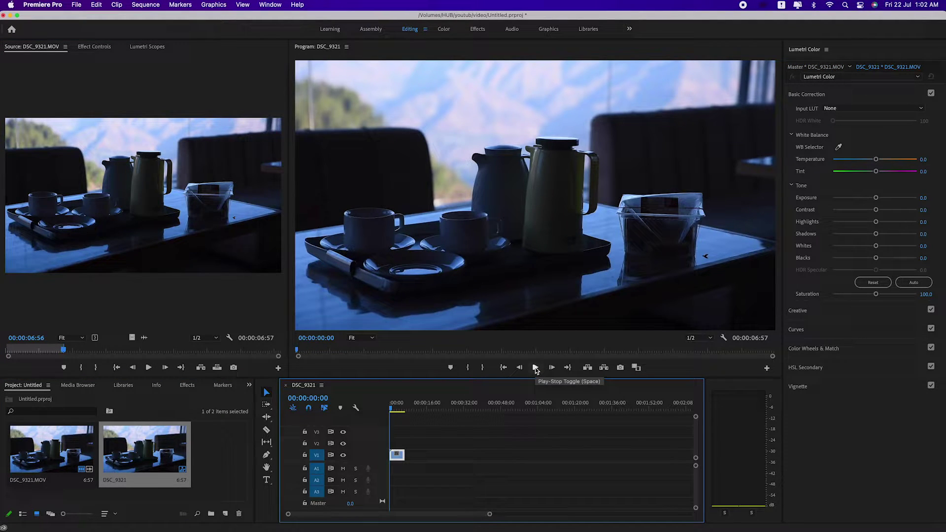
left_click(536, 368)
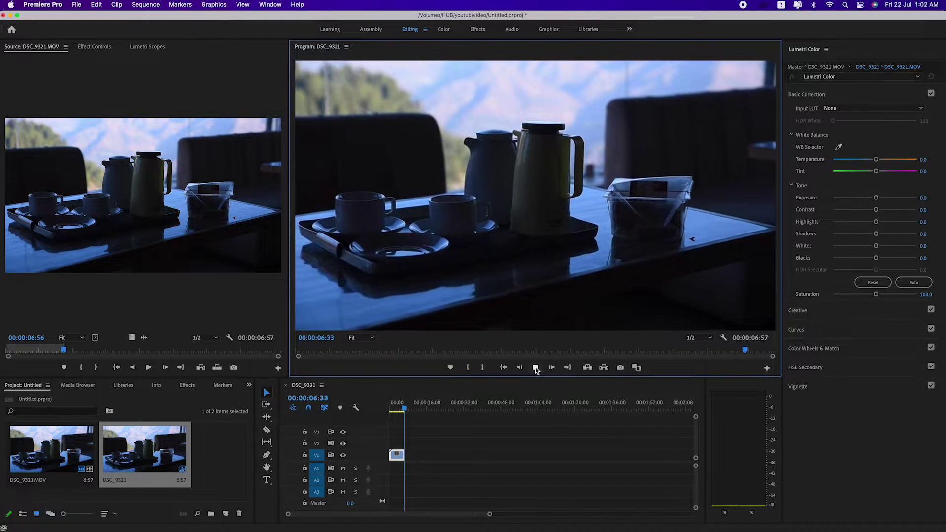
left_click(402, 412)
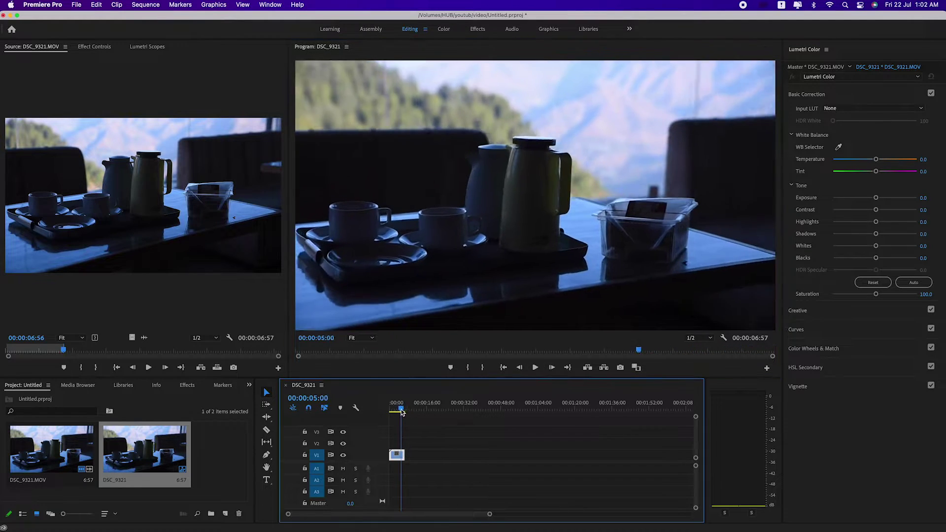
left_click_drag(402, 412, 398, 414)
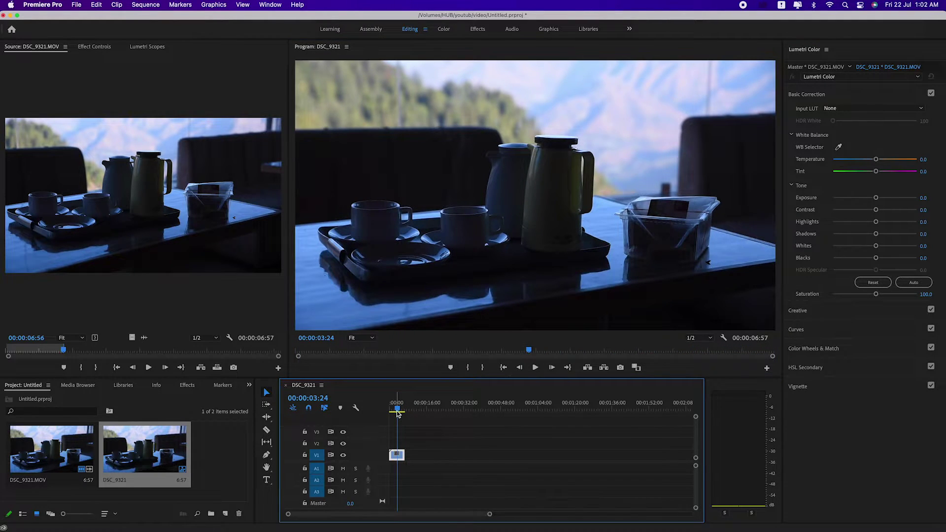
Search the Effects panel for 'warp' and drop Warp Stabilizer onto the DSC_9321 clip on V1
left_click(187, 387)
left_click(56, 397)
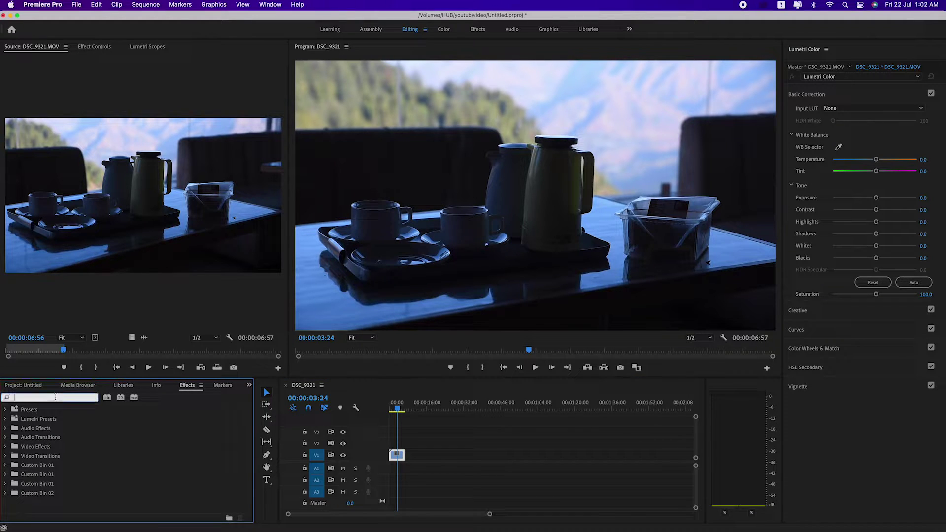
type("warp")
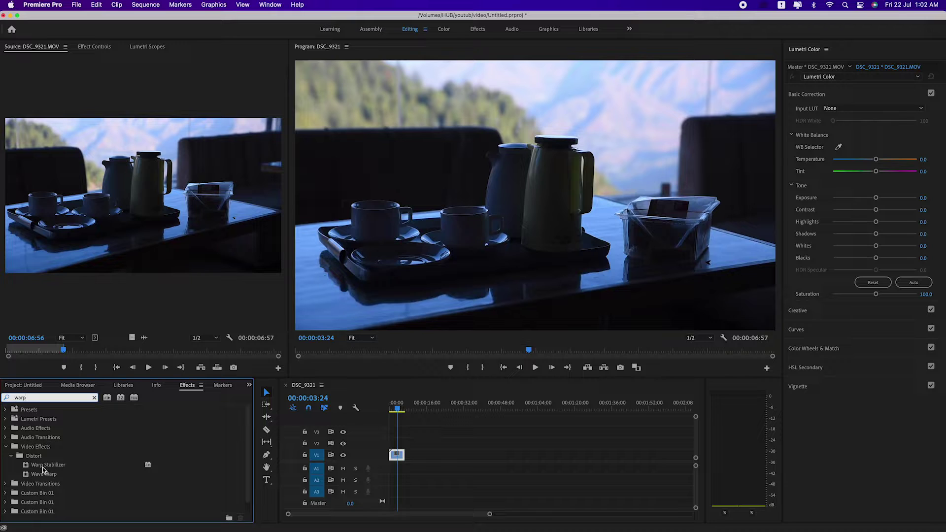
left_click_drag(44, 465, 397, 456)
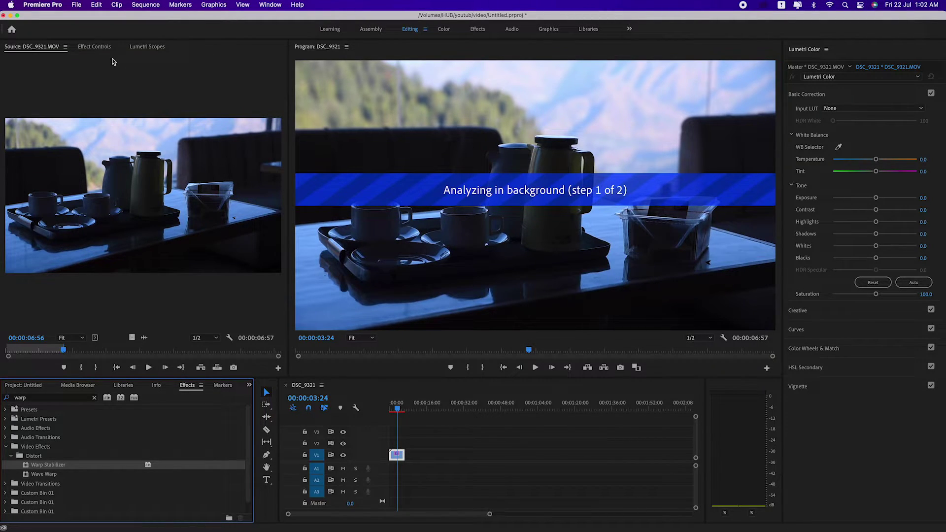
left_click(98, 52)
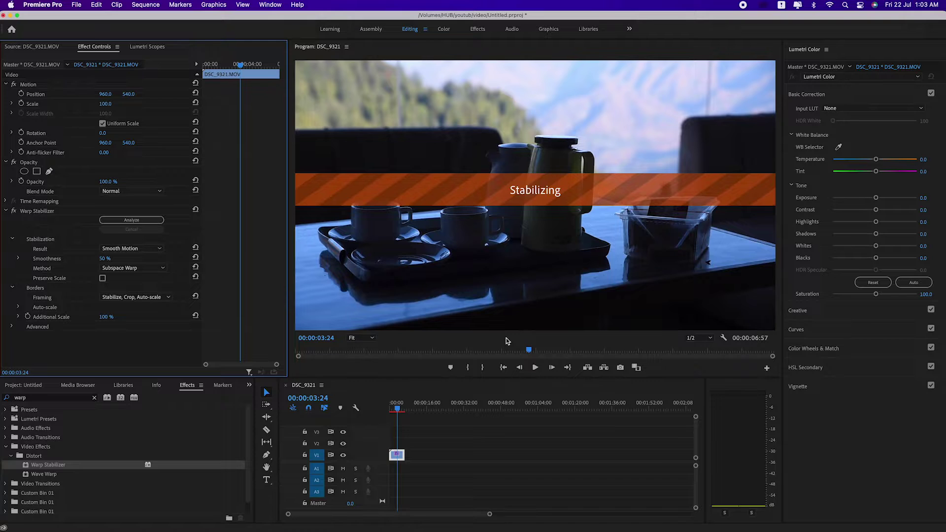
Let Warp Stabilizer finish stabilizing at 103.0% auto-scale, then return the playhead to the start
left_click_drag(400, 413, 390, 410)
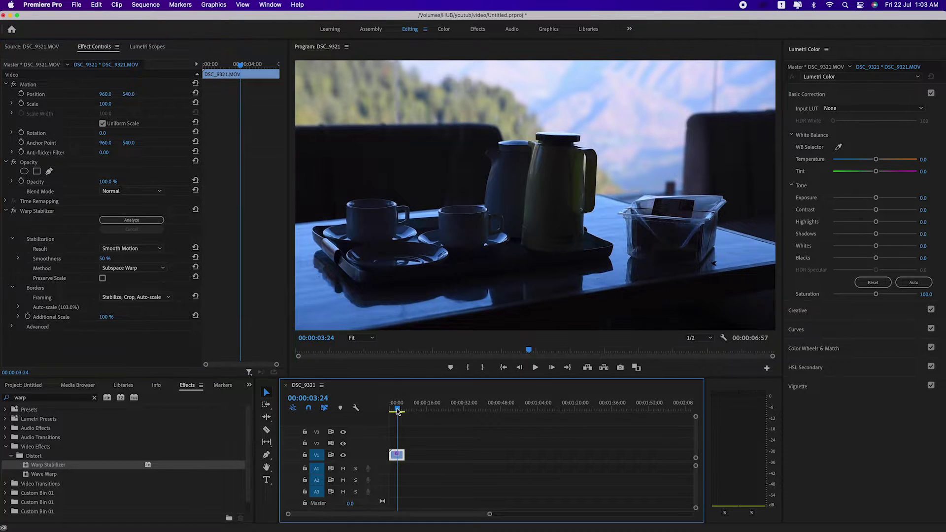
Preview the stabilized sequence, stop at 00:00:00:00, and switch to the Project bin
left_click(535, 368)
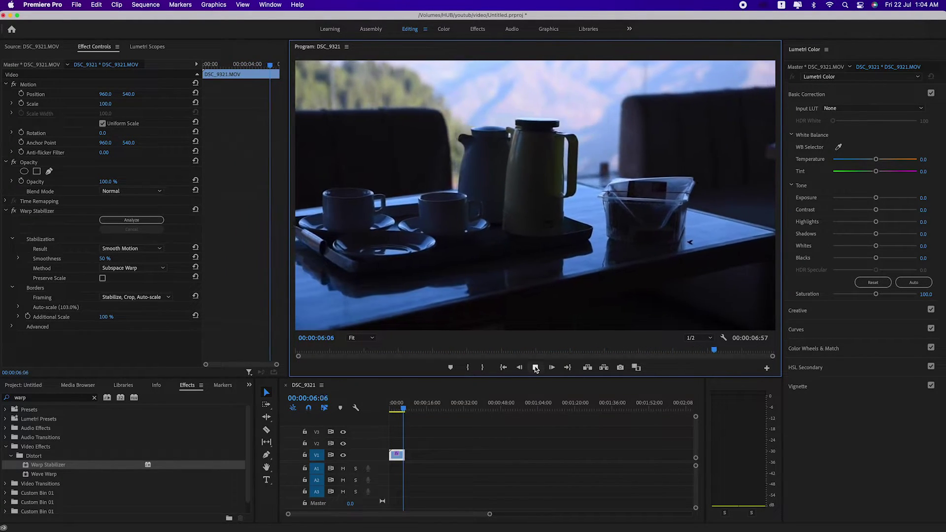
left_click(395, 410)
left_click(390, 410)
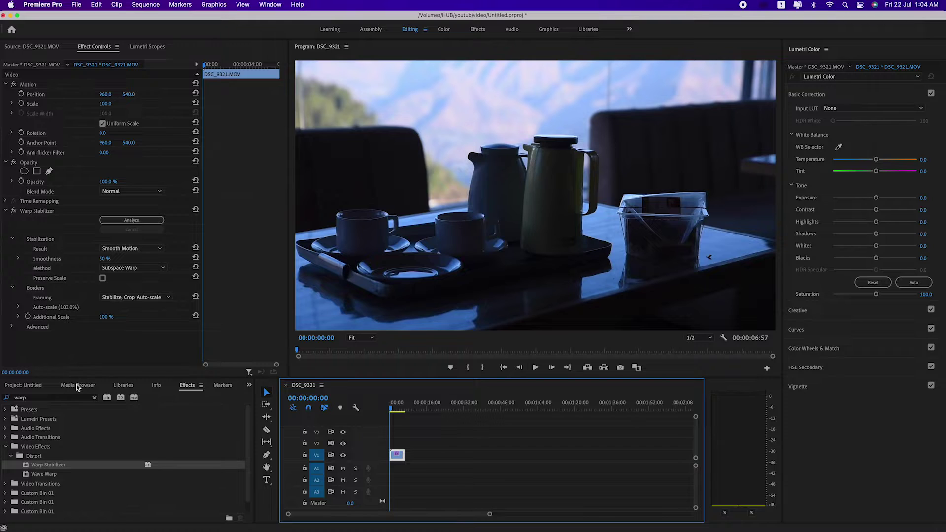
key("shift+1")
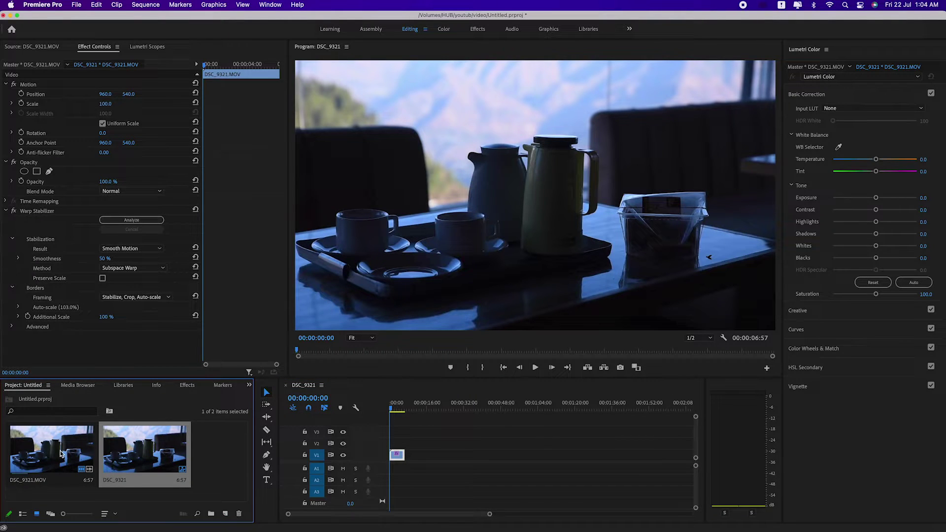
double_click(61, 452)
left_click_drag(140, 340, 397, 449)
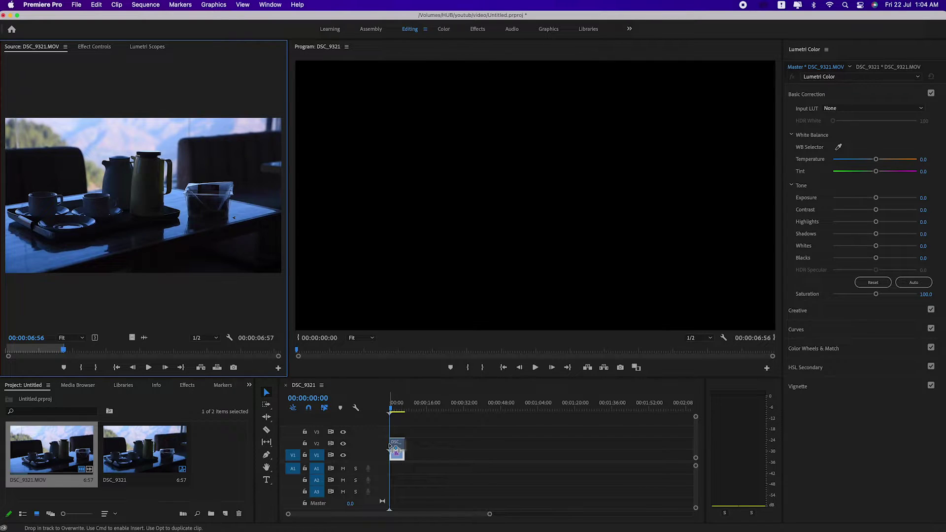
left_click(536, 368)
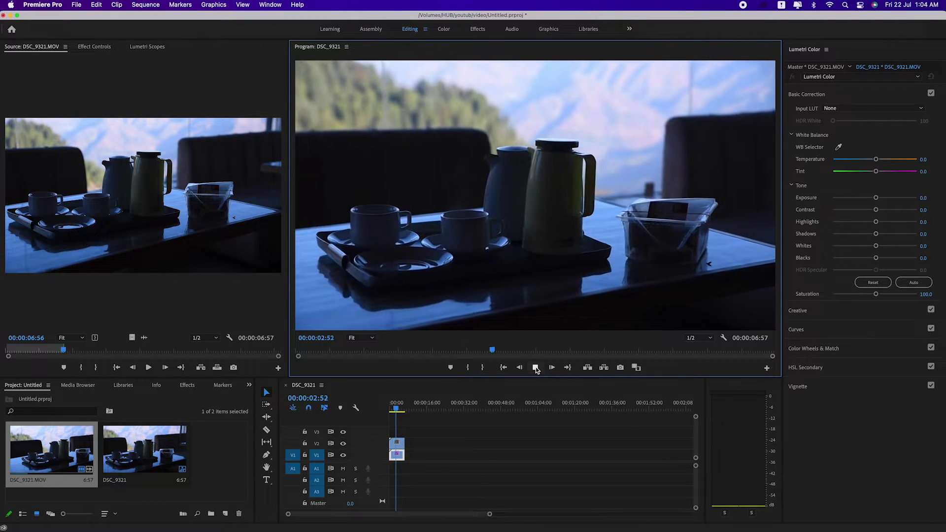
left_click(536, 368)
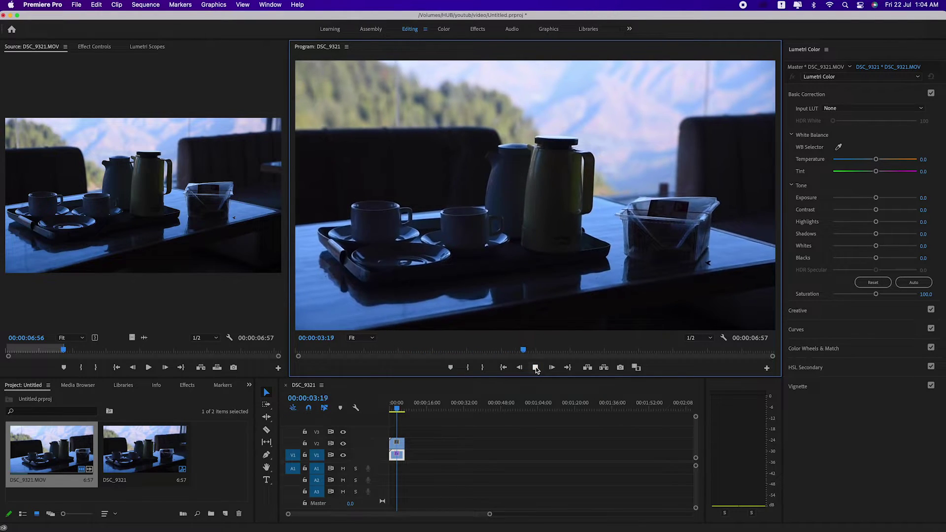
left_click(343, 443)
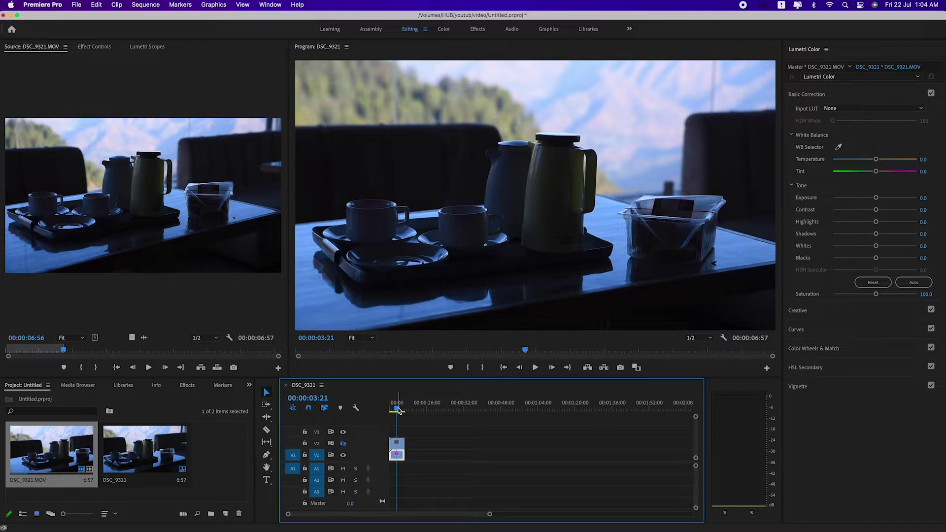
left_click_drag(399, 410, 380, 412)
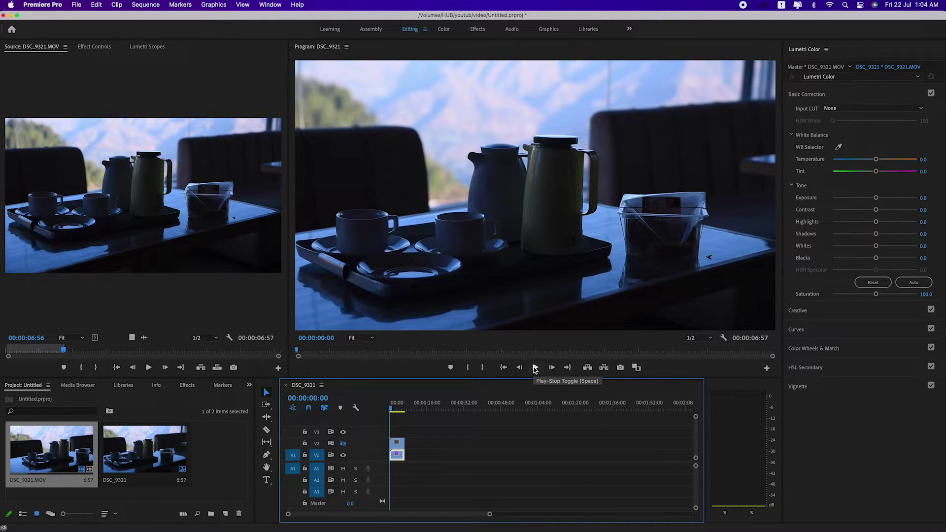
left_click(535, 367)
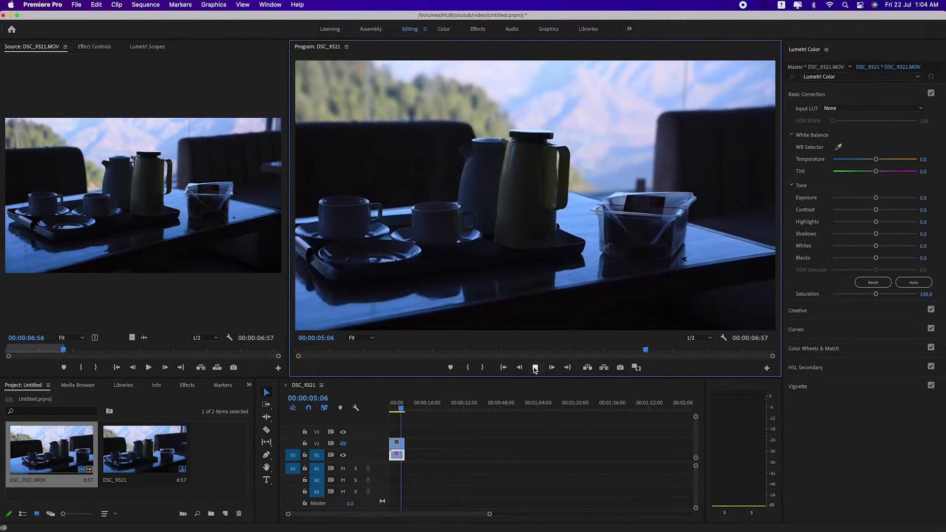
left_click(535, 368)
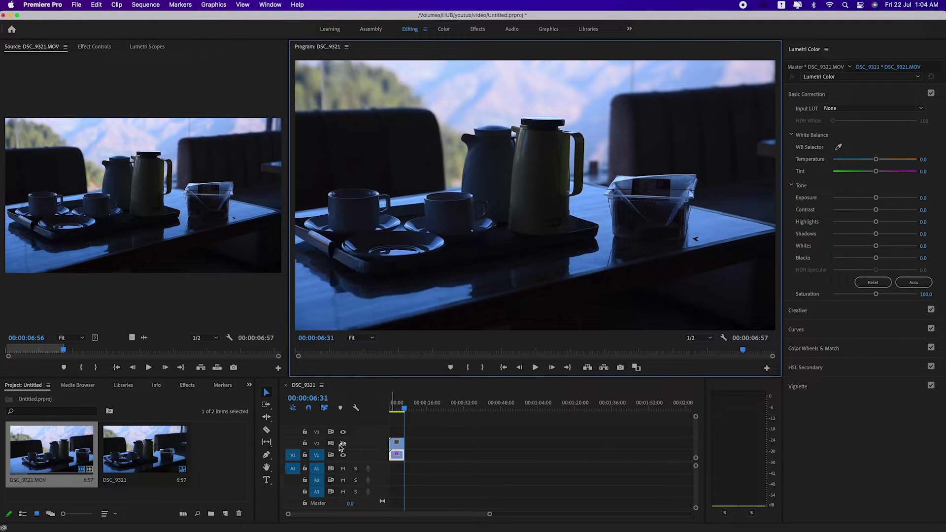
left_click(341, 446)
key("Home")
left_click(535, 367)
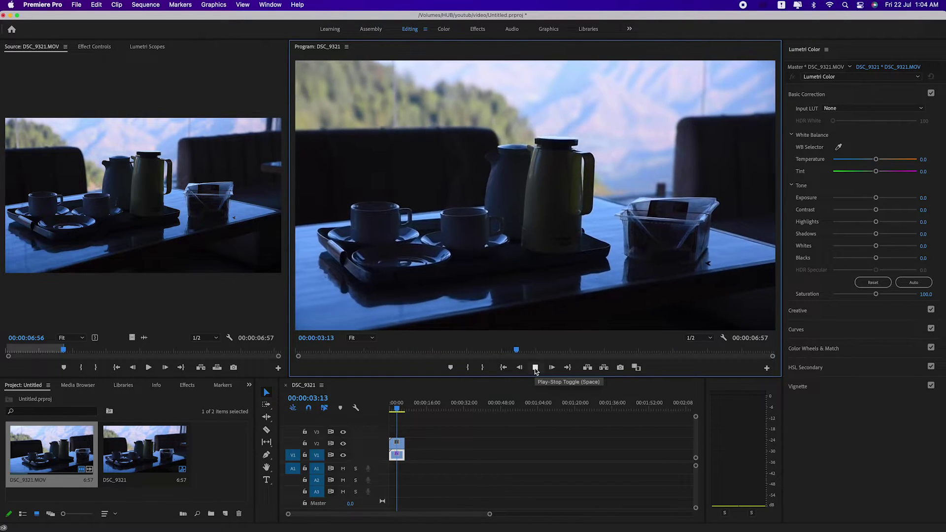
left_click(535, 368)
left_click(383, 409)
key("Home")
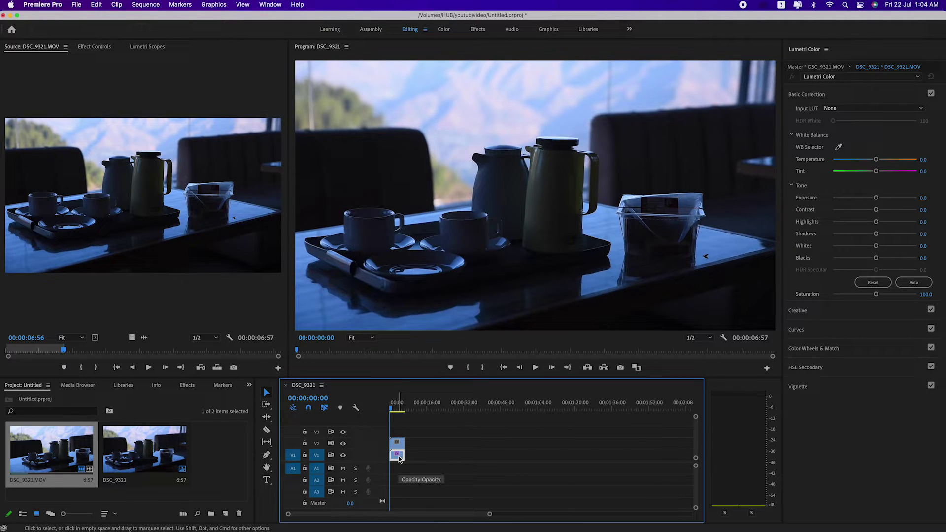
Delete the V1 clip, preview the remaining V2 copy from the start, and select it
key("Delete")
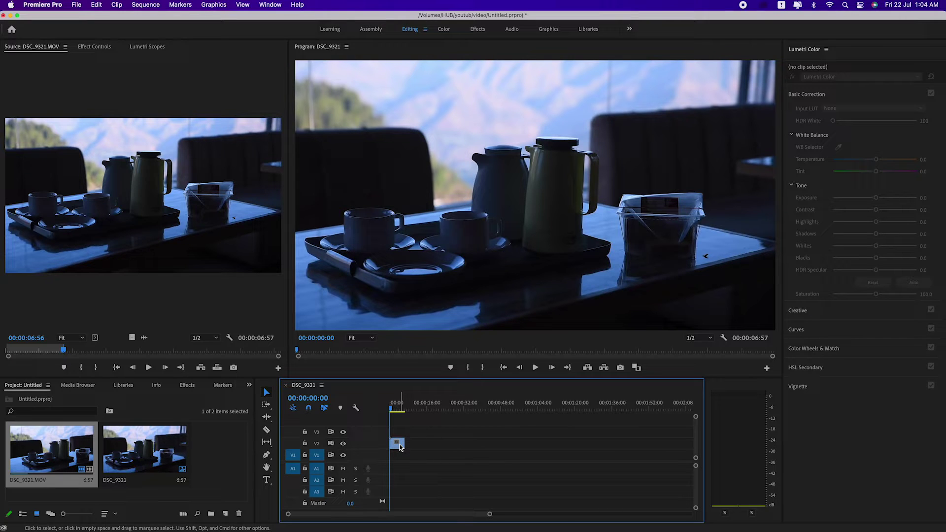
left_click(535, 368)
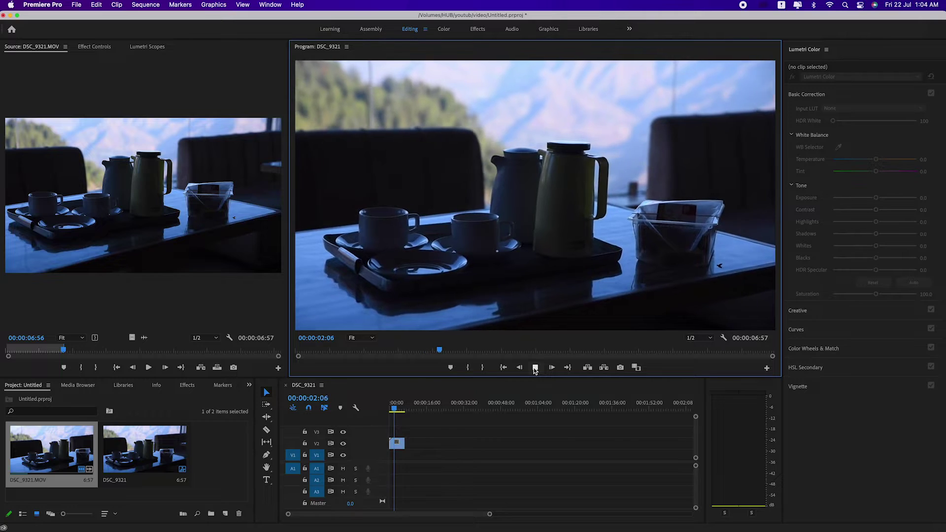
left_click(397, 410)
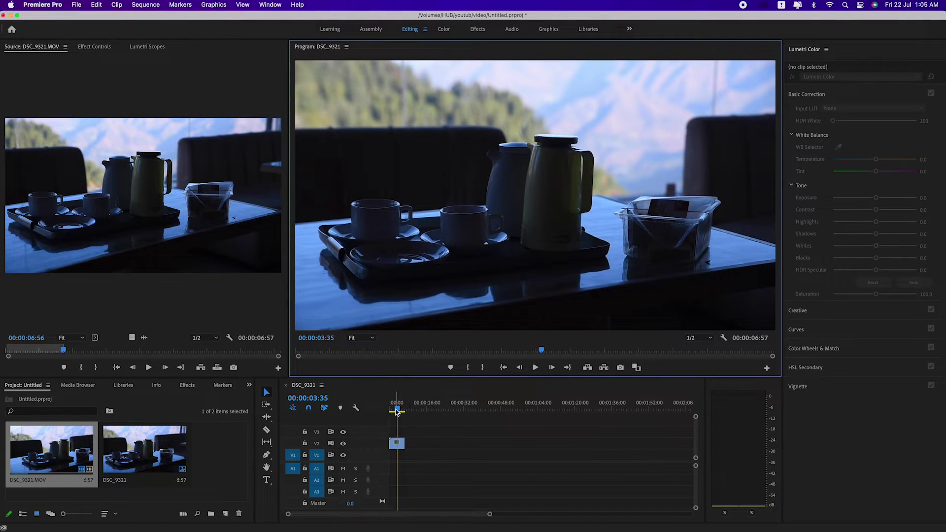
left_click_drag(398, 412, 386, 413)
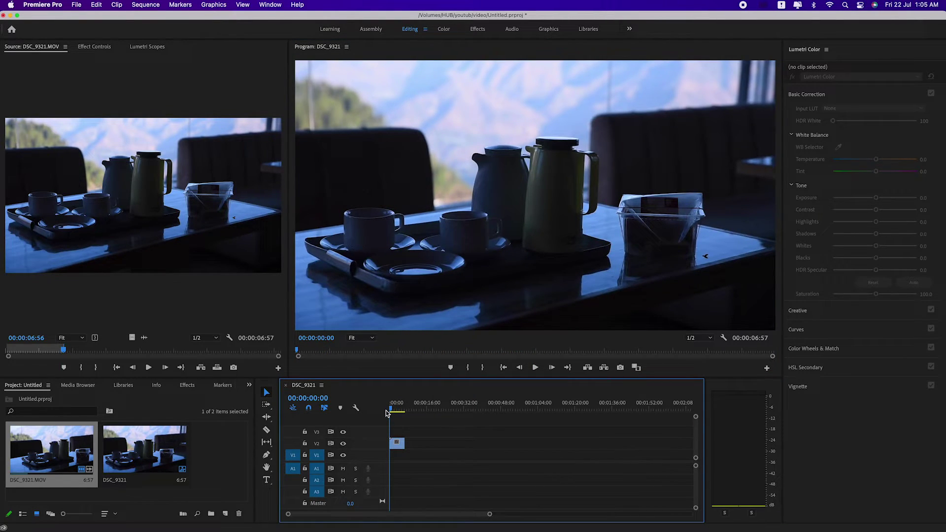
left_click(396, 445)
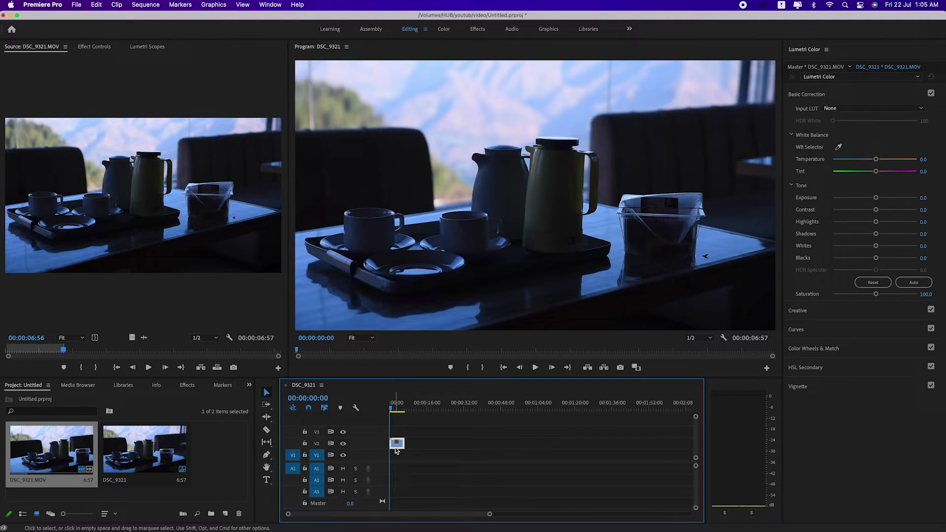
right_click(396, 449)
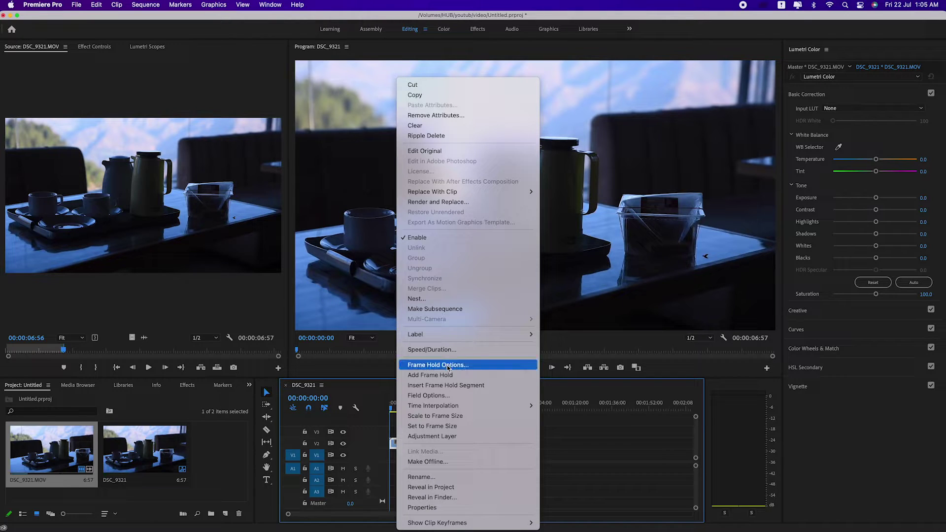
Set the clip's speed to 50% so it runs 00:00:13:54, then play it back
left_click(443, 350)
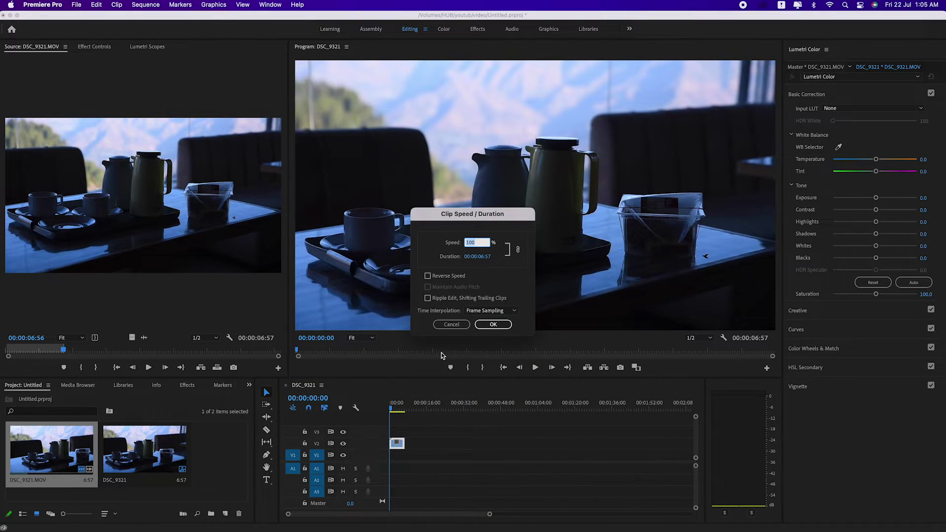
type("50")
left_click(493, 323)
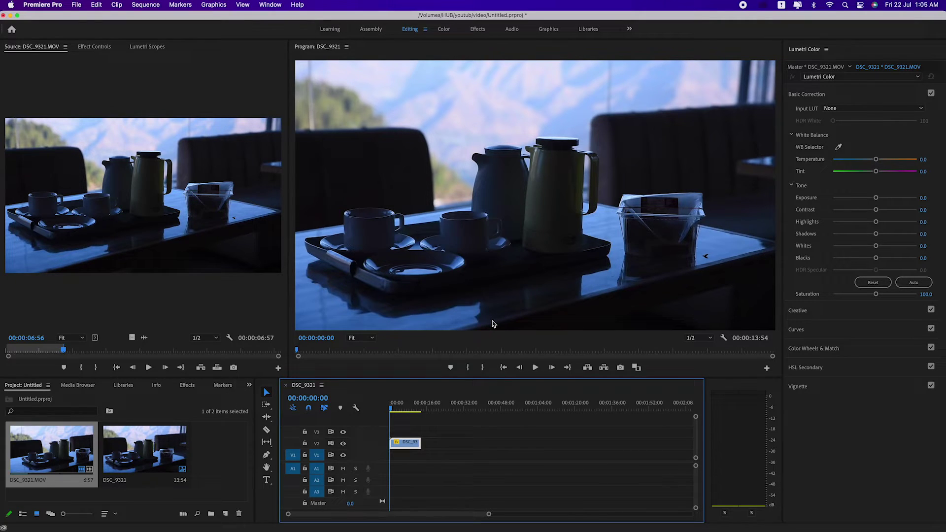
left_click(535, 367)
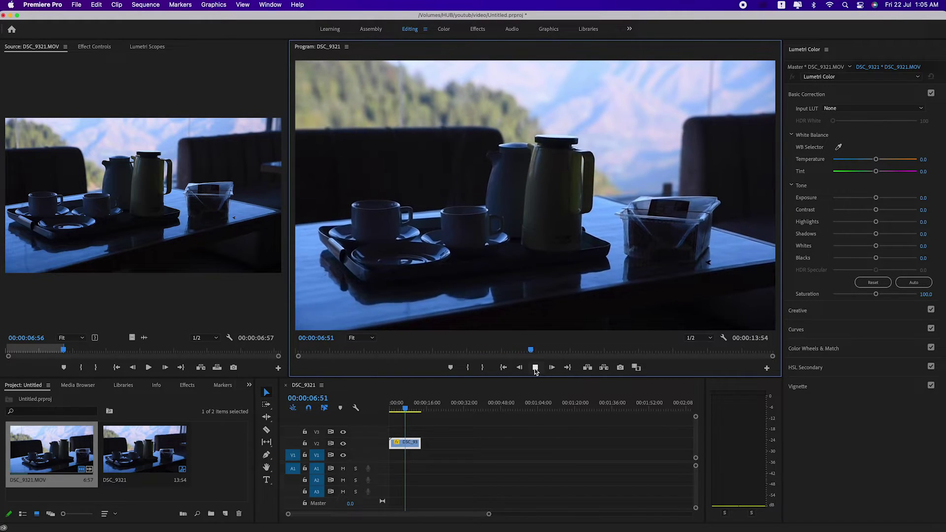
left_click(535, 369)
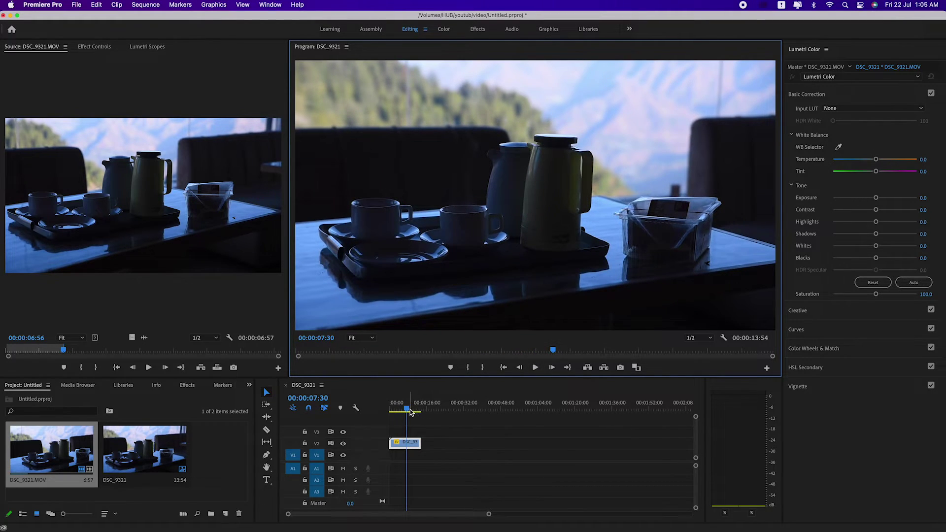
Search 'warp' and drag Warp Stabilizer onto the slowed clip, triggering the speed-change conflict warning
key("shift+7")
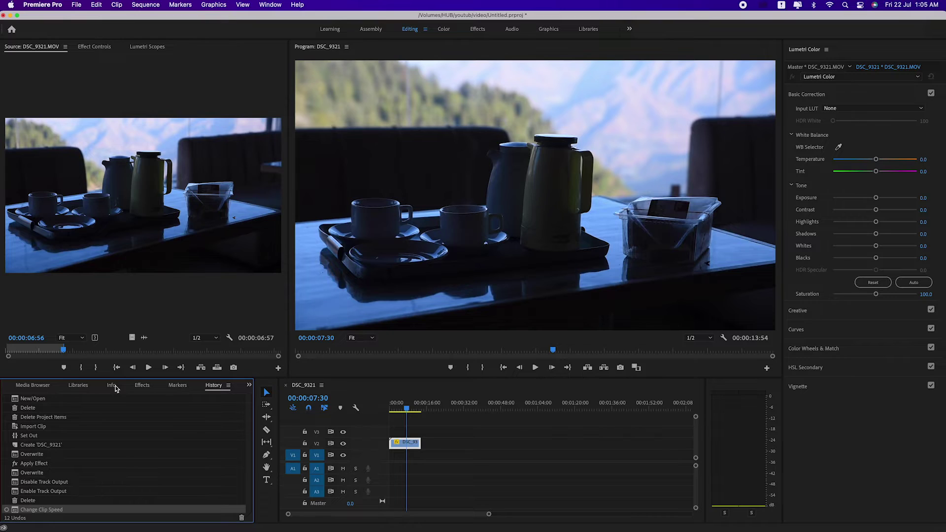
type("warp")
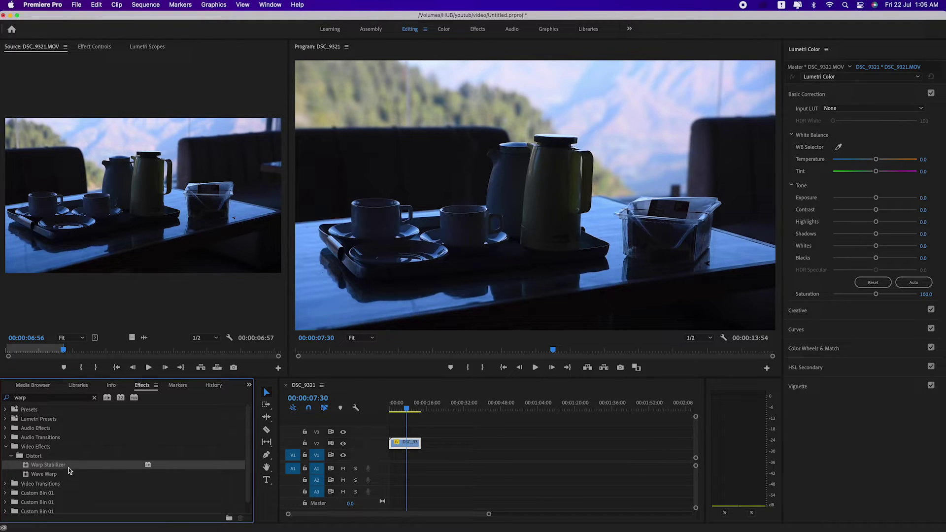
mouse_move(69, 468)
left_mouse_down()
mouse_move(380, 431)
mouse_move(401, 443)
left_mouse_up()
left_click(403, 446)
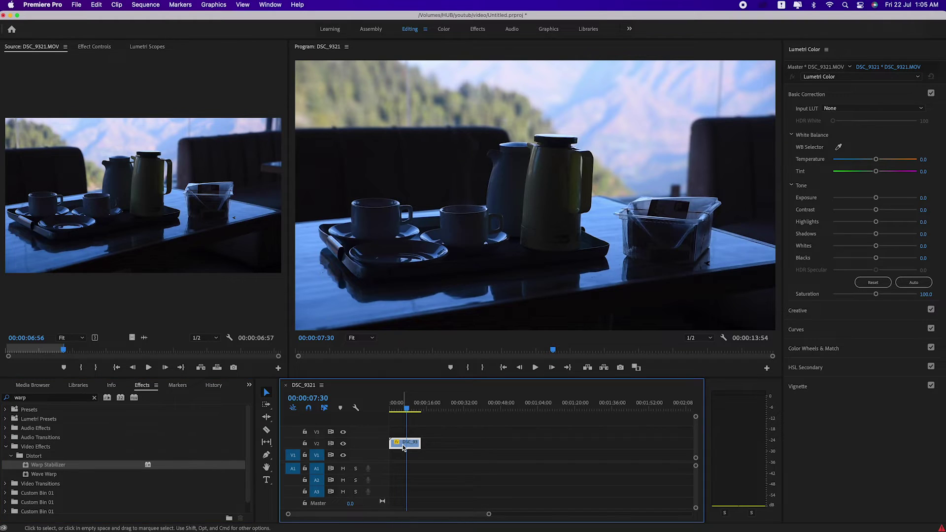
Nest the slowed clip as Nested Sequence 03 and apply Warp Stabilizer, reaching 101.4% auto-scale
right_click(403, 447)
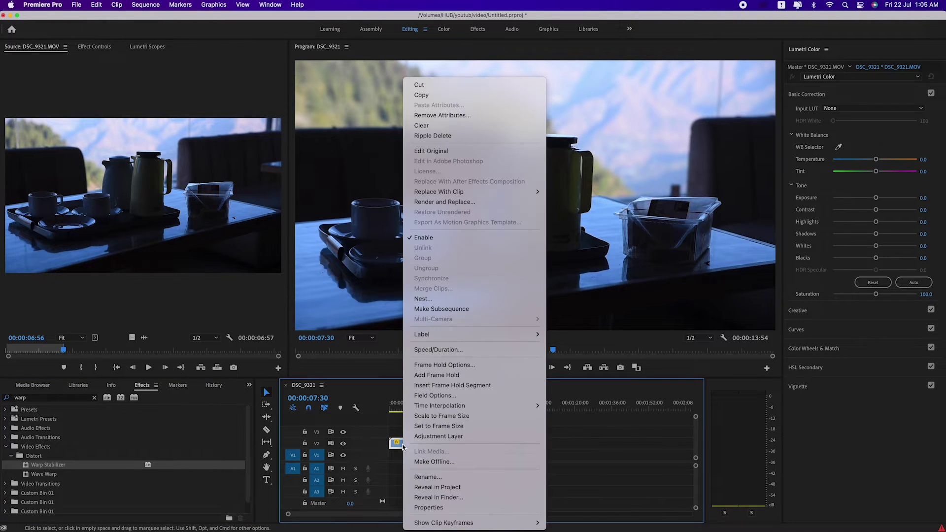
left_click(435, 299)
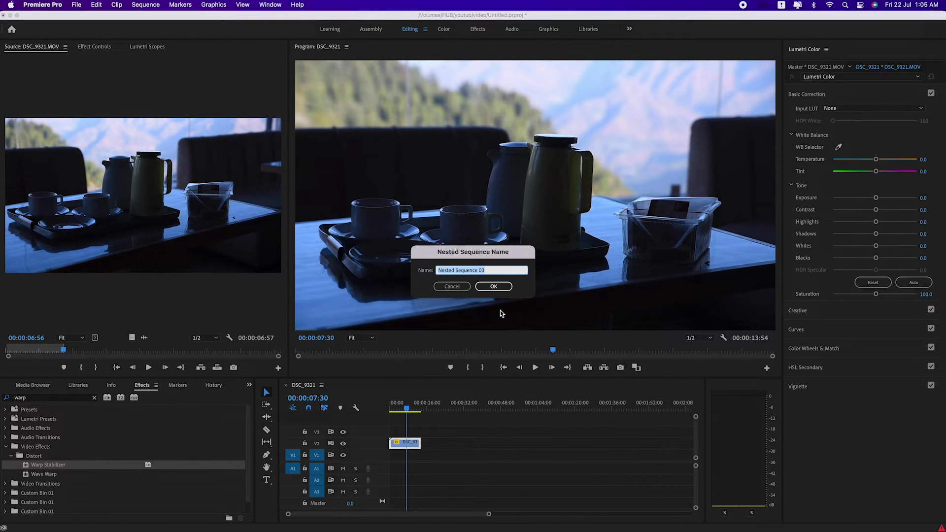
left_click(493, 286)
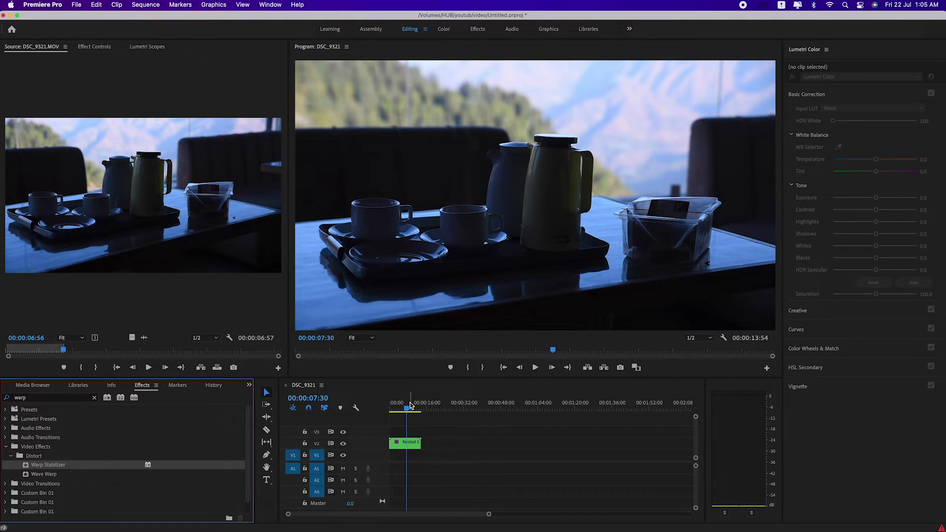
left_click(394, 406)
left_click_drag(394, 406, 344, 421)
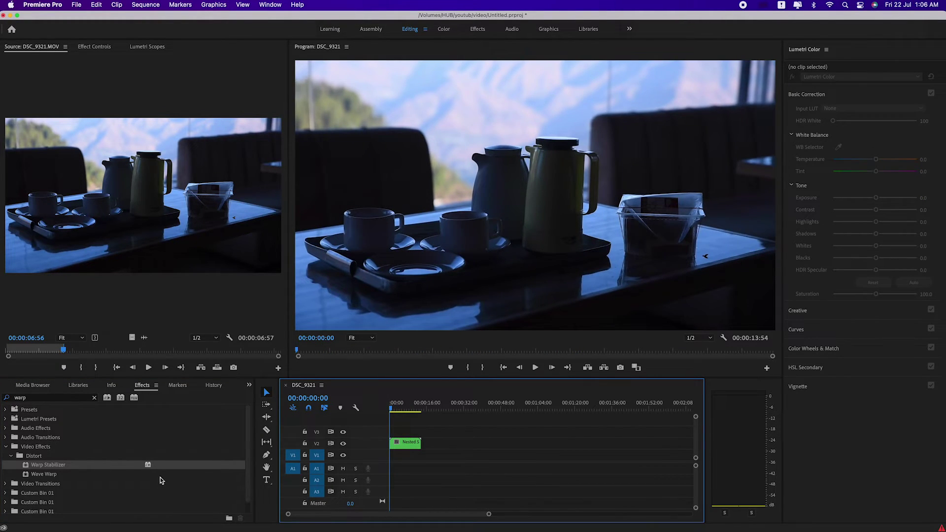
mouse_move(101, 465)
left_mouse_down()
mouse_move(384, 422)
mouse_move(402, 442)
left_mouse_up()
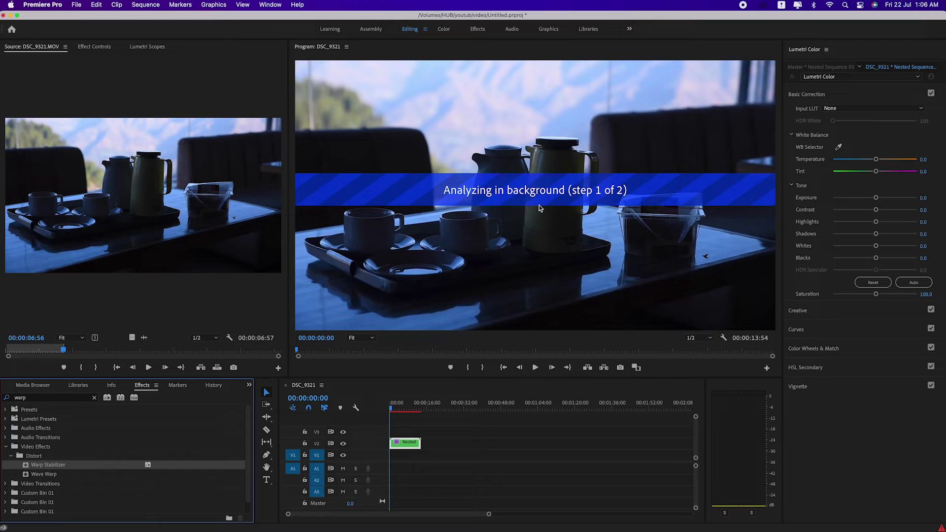
left_click(105, 49)
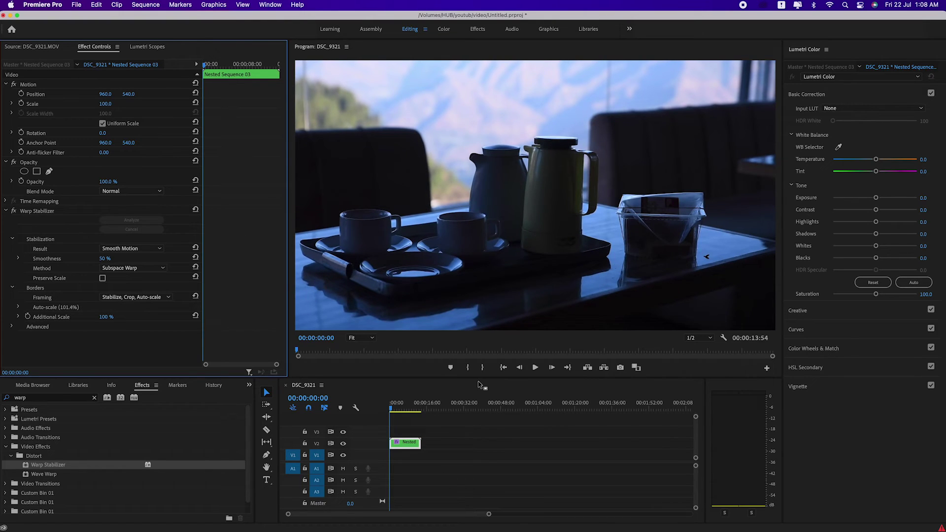
left_click(535, 368)
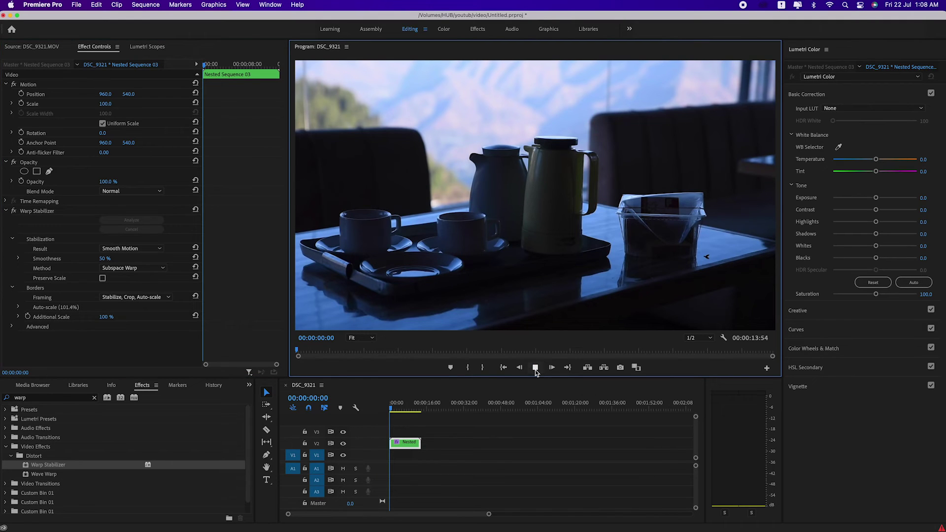